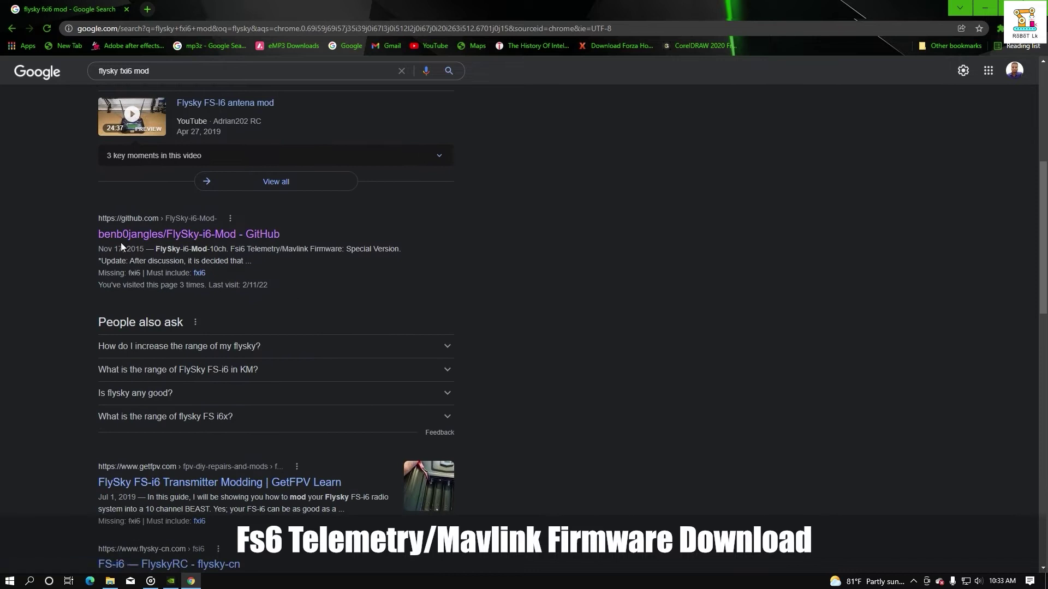
Step: Open the FlySky-i6-Mod- repository from the search results and read through its README on flashing
click(171, 235)
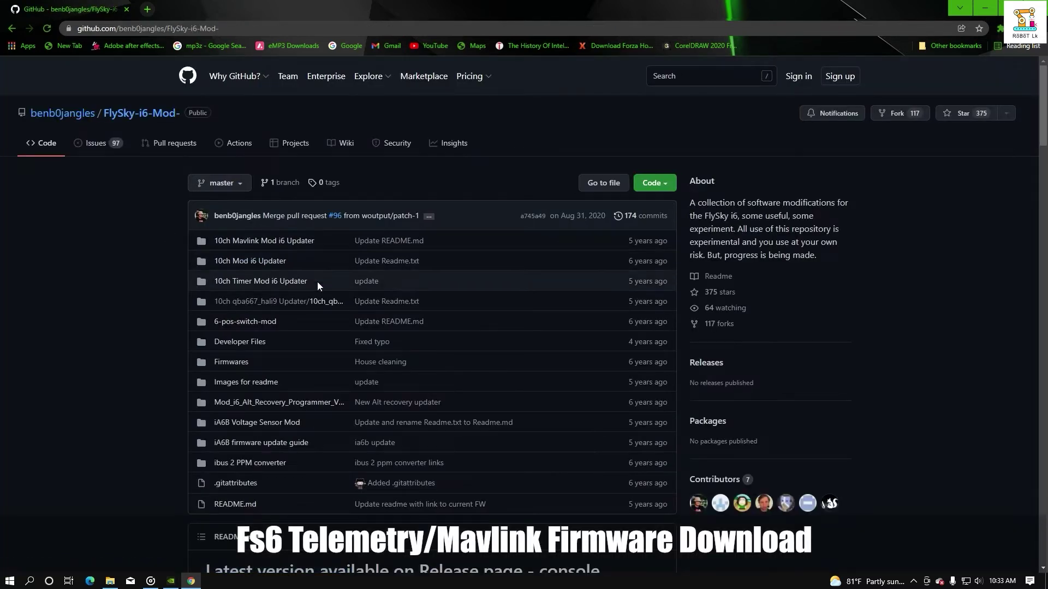
scroll(385, 402, down, 12)
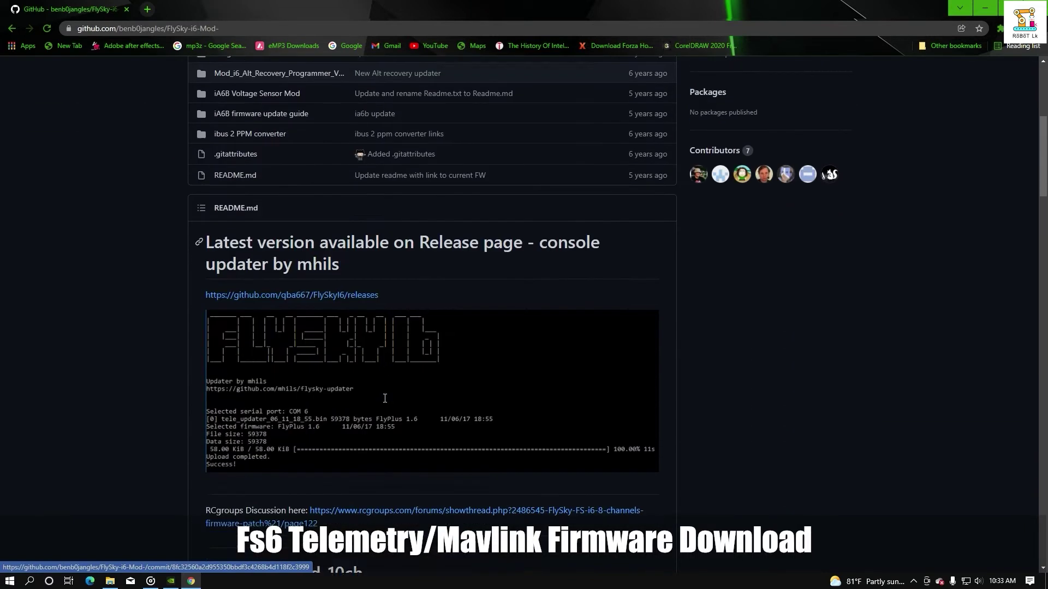
scroll(385, 403, down, 4)
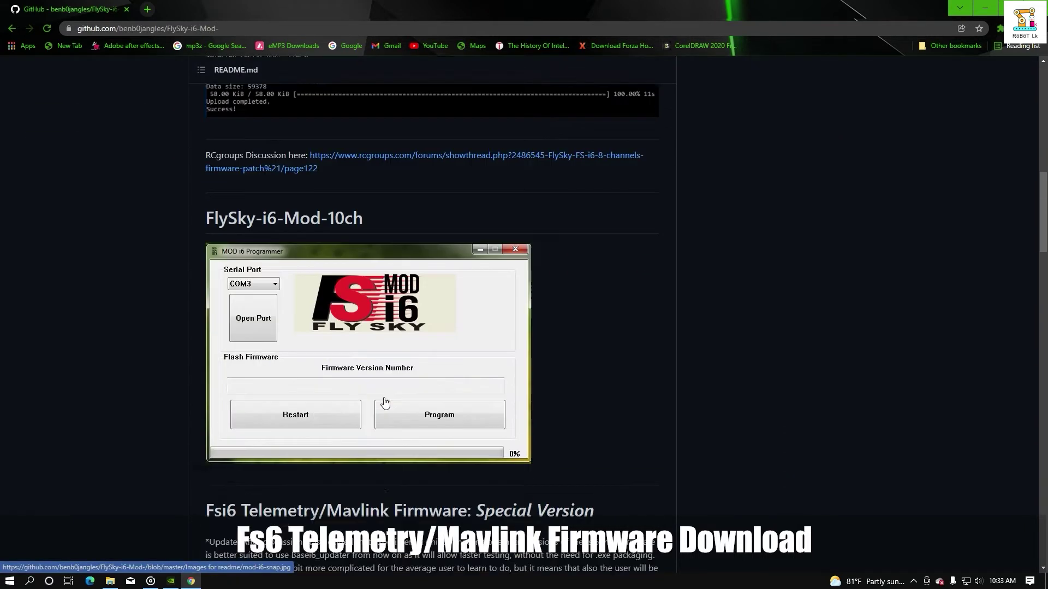
scroll(384, 402, down, 3)
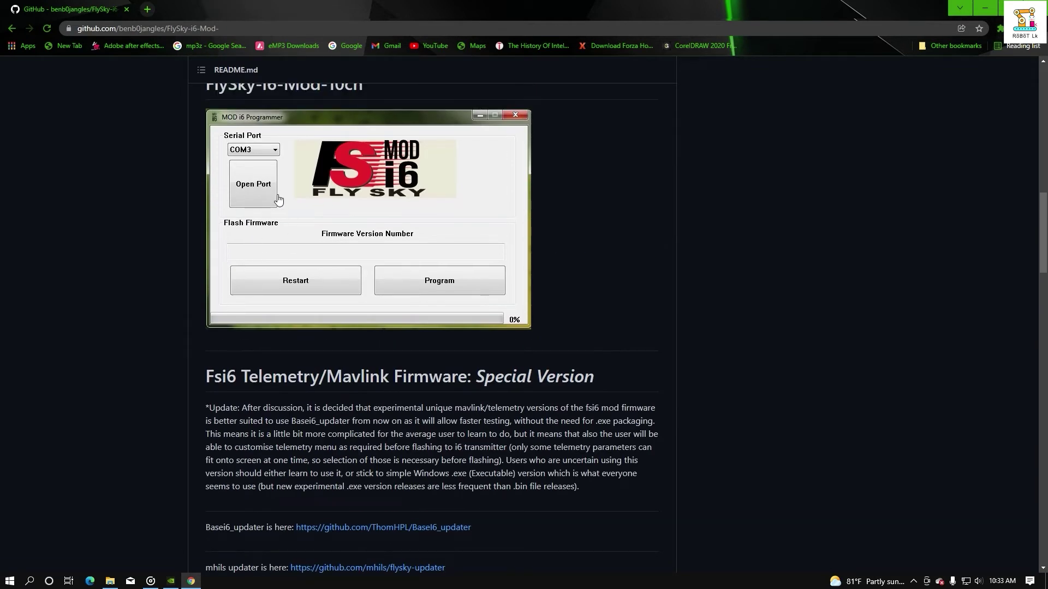
scroll(278, 200, down, 5)
scroll(346, 336, down, 10)
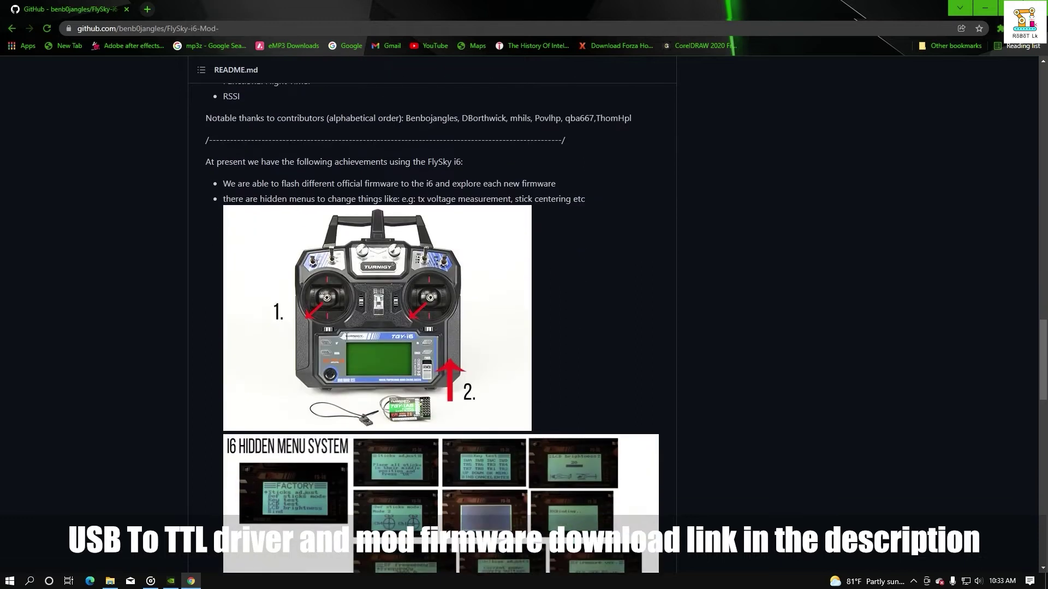
scroll(346, 336, down, 8)
scroll(346, 342, down, 6)
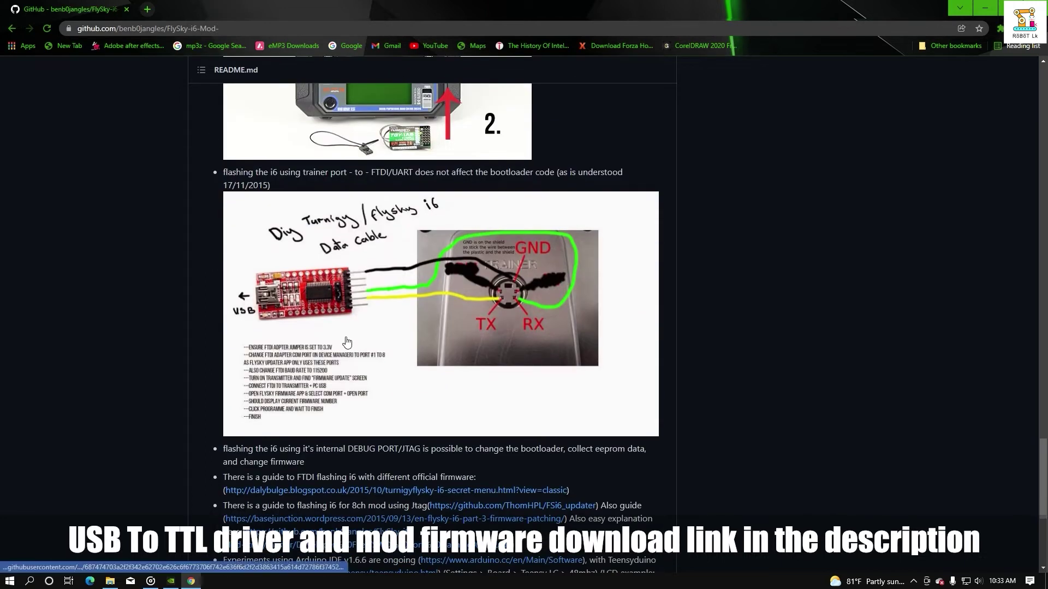
scroll(346, 341, down, 1)
scroll(346, 397, up, 15)
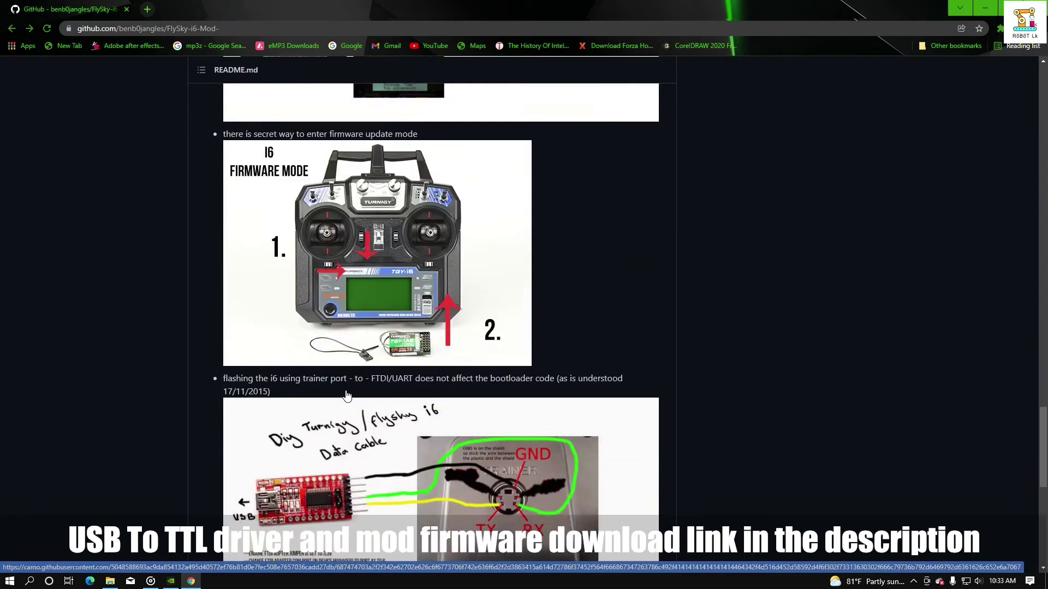
scroll(346, 397, up, 20)
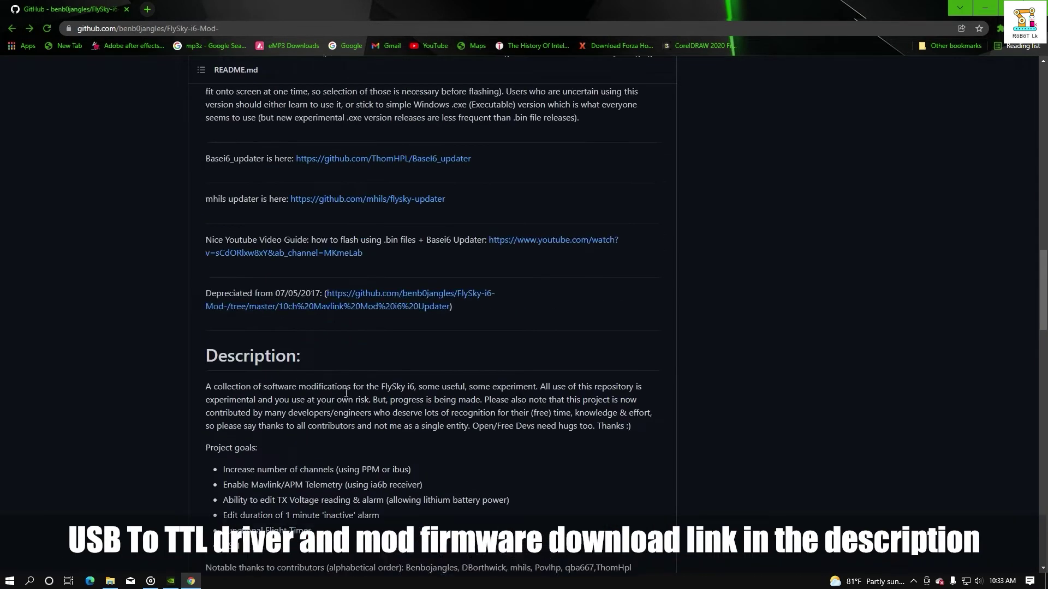
scroll(346, 393, up, 15)
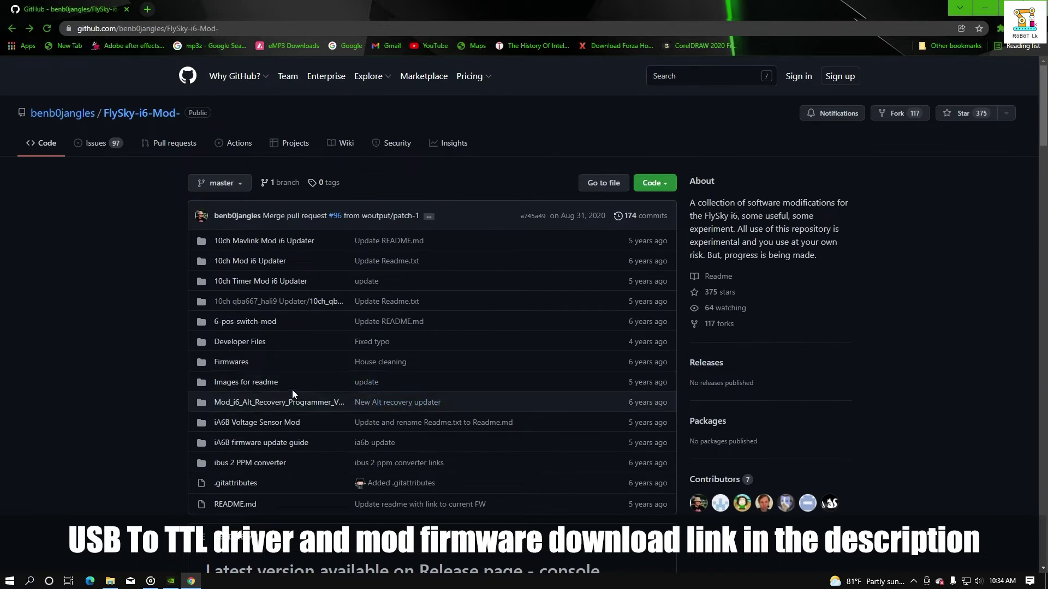
scroll(235, 305, down, 1)
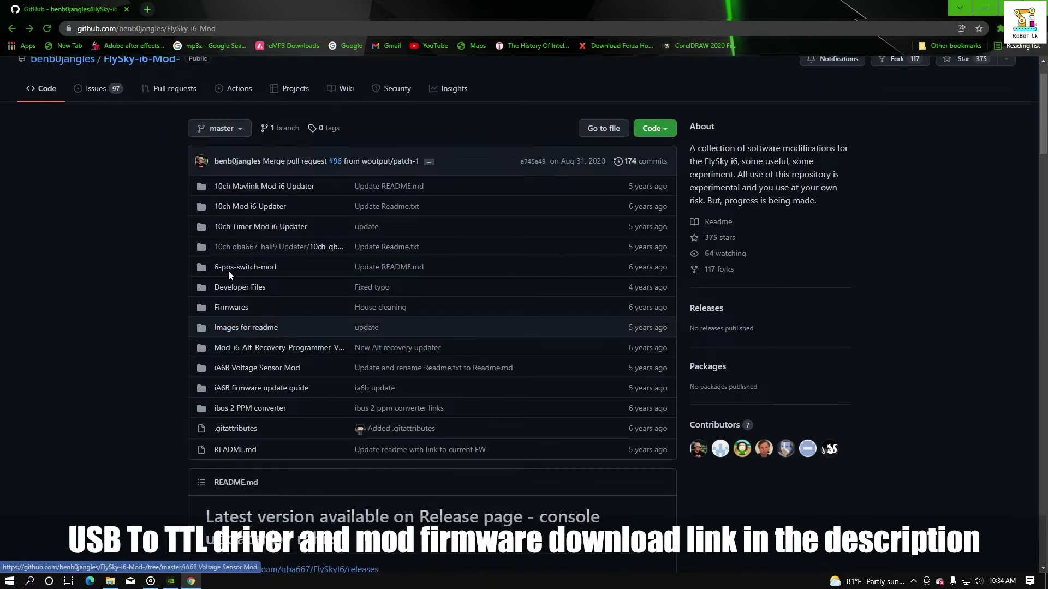
Step: Download 10ch_MOD_i6_Programmer_V1_5.exe from 10ch Mod i6 Updater > 10ch_MOD_i6_Programmer_V1_5
click(243, 209)
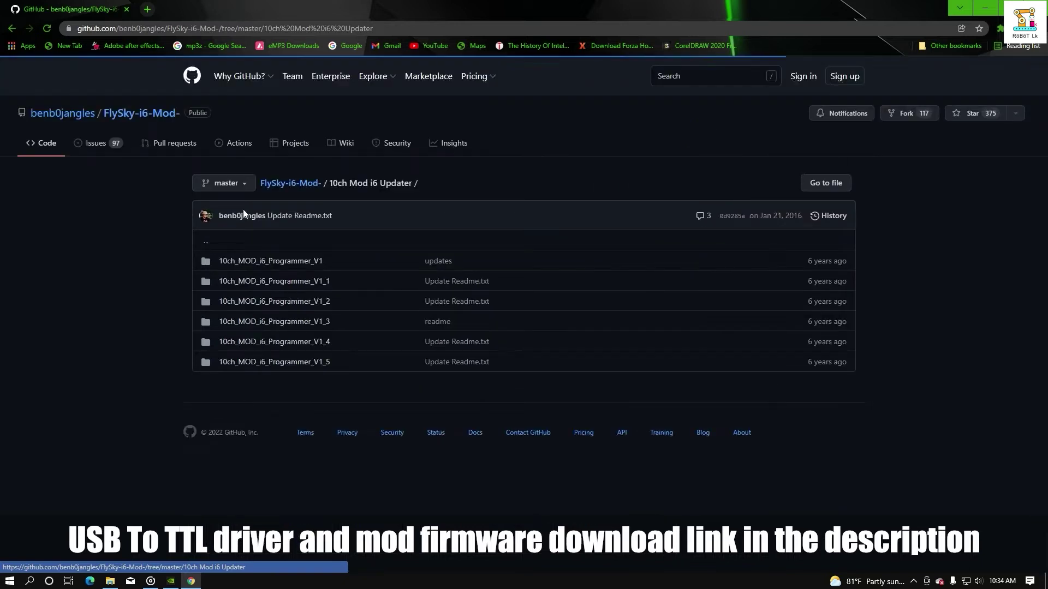
click(275, 362)
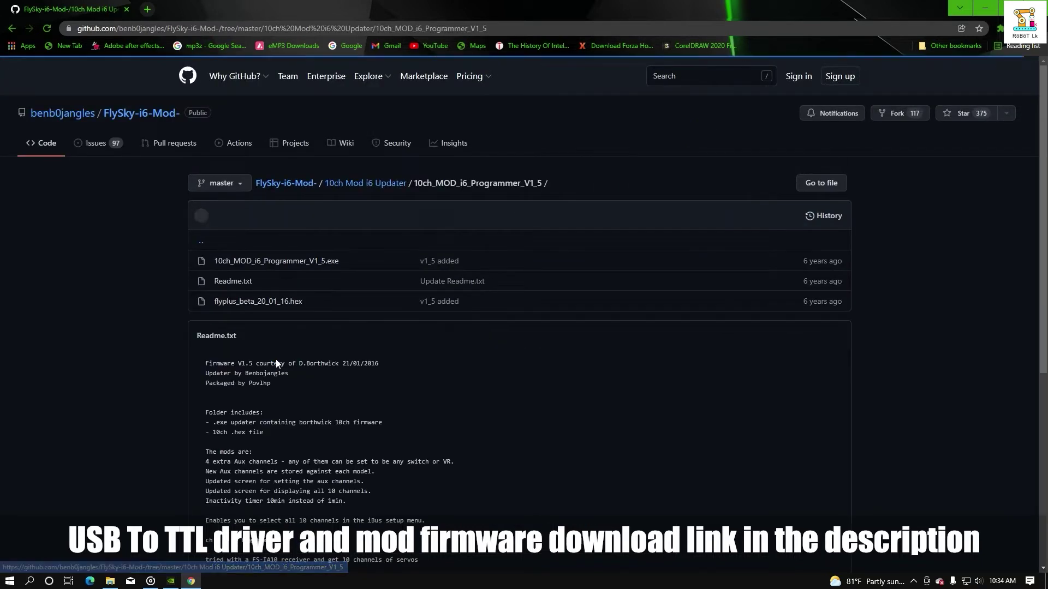
click(278, 262)
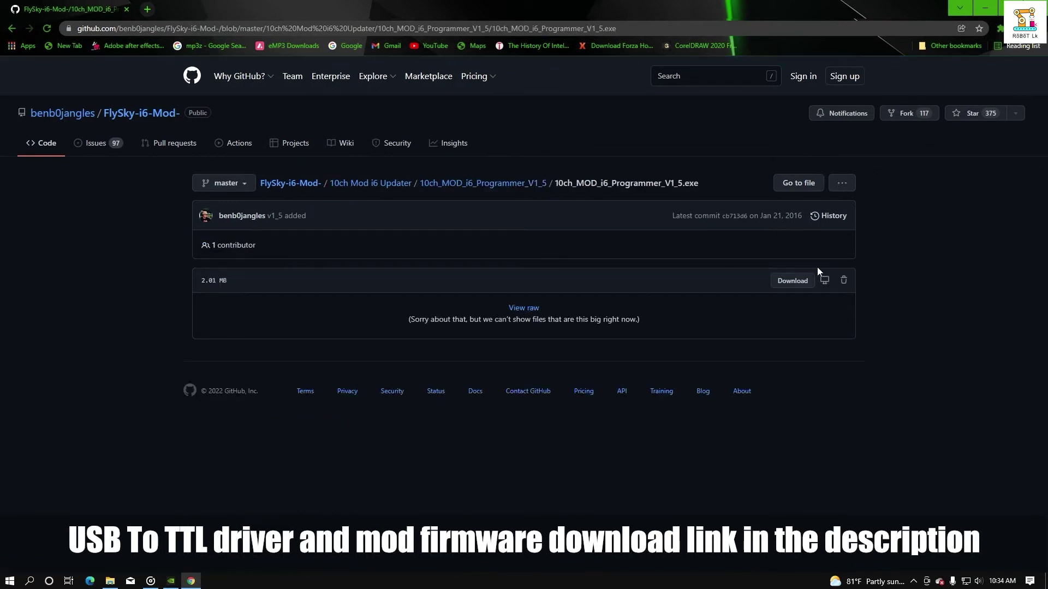
click(791, 281)
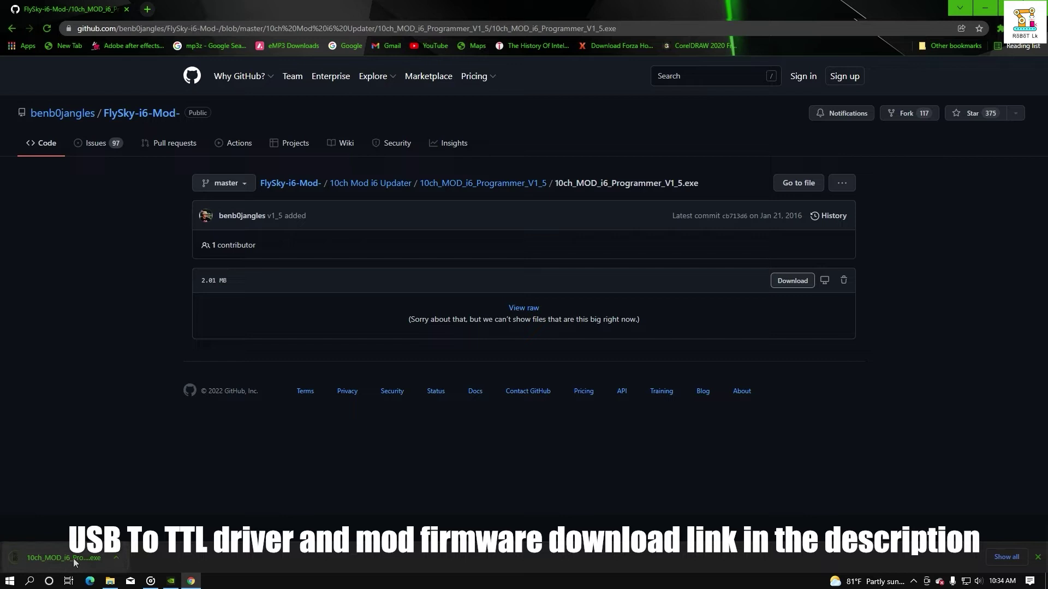
click(982, 9)
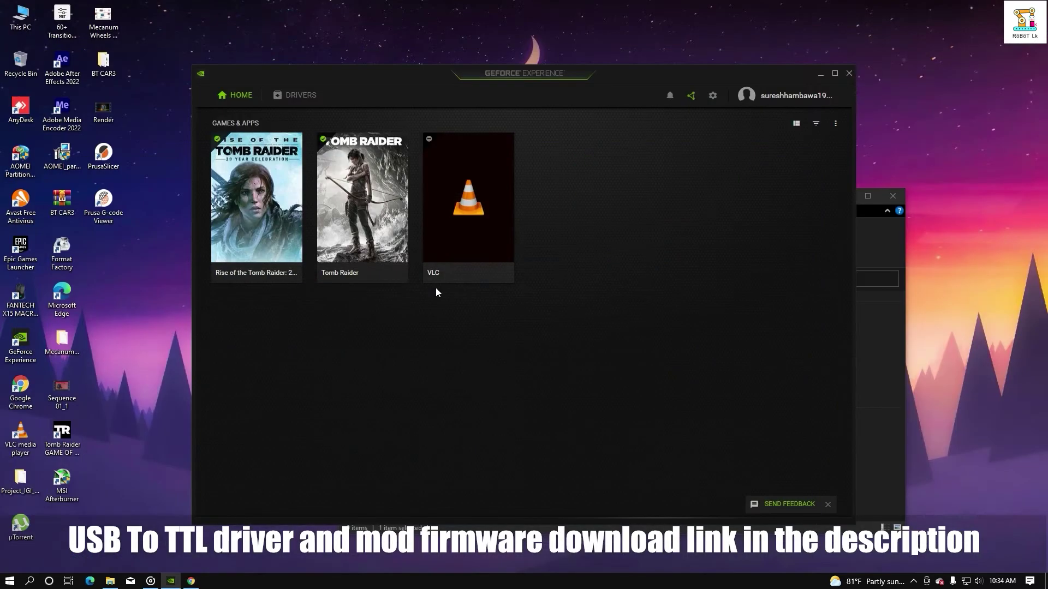
Step: Move 10ch_MOD_i6_Programmer_V1_5 (1) from the Downloads folder onto the desktop
click(820, 74)
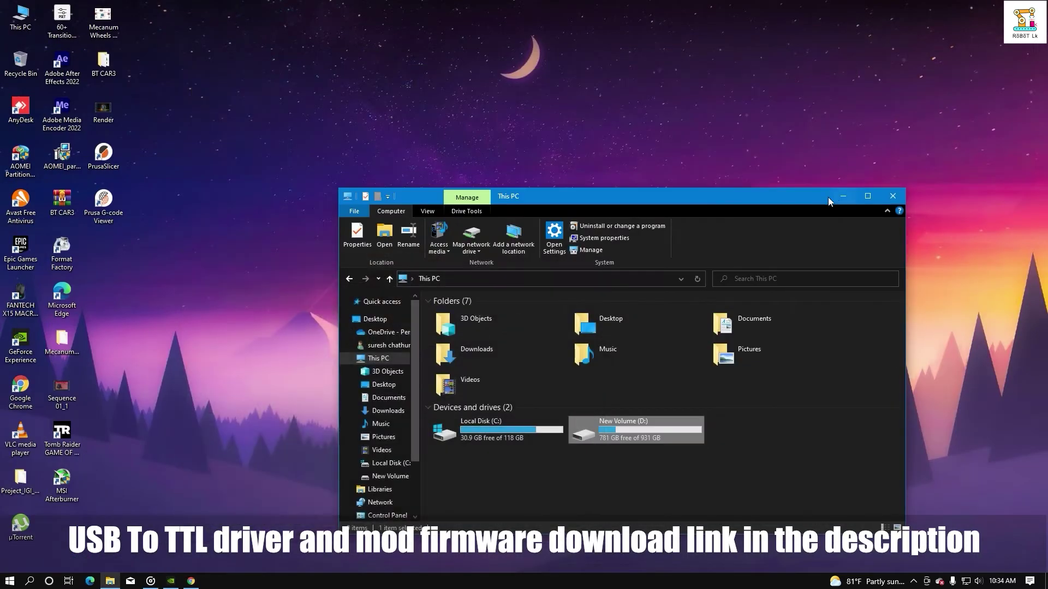
double_click(457, 358)
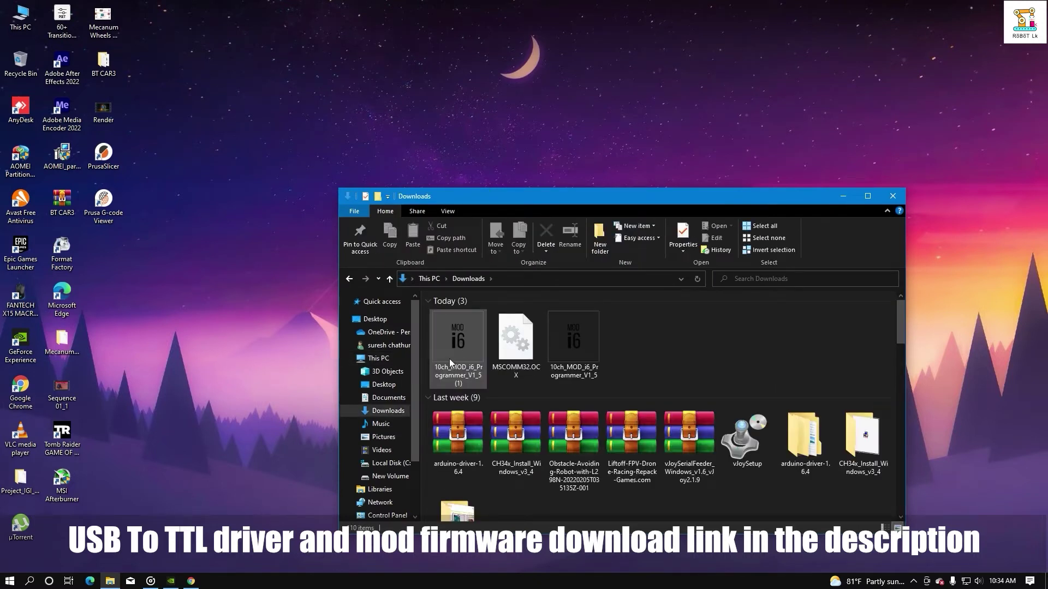
drag(459, 346, 470, 151)
click(843, 196)
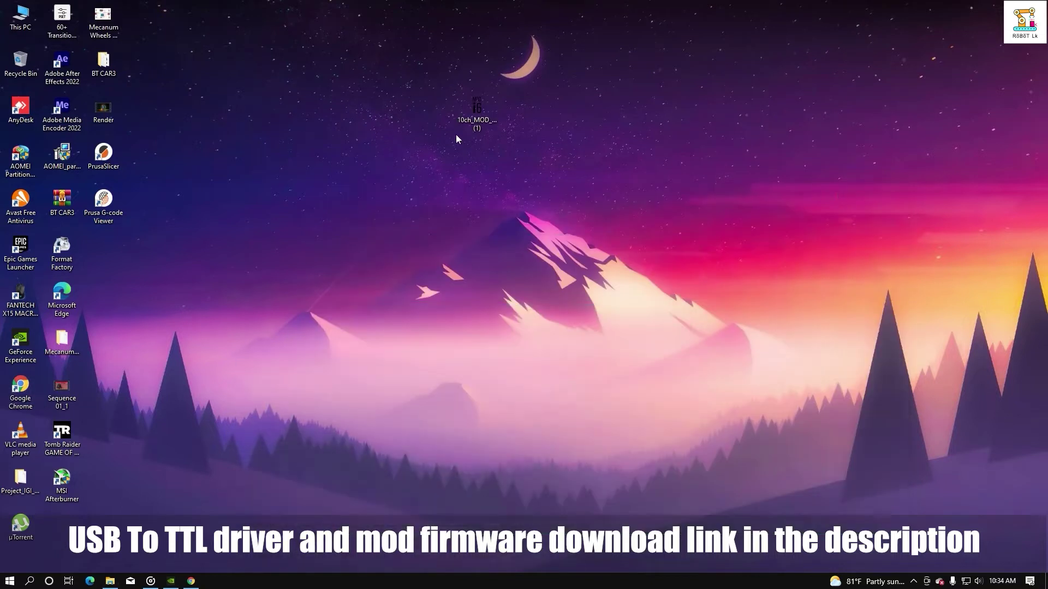
drag(479, 112, 510, 338)
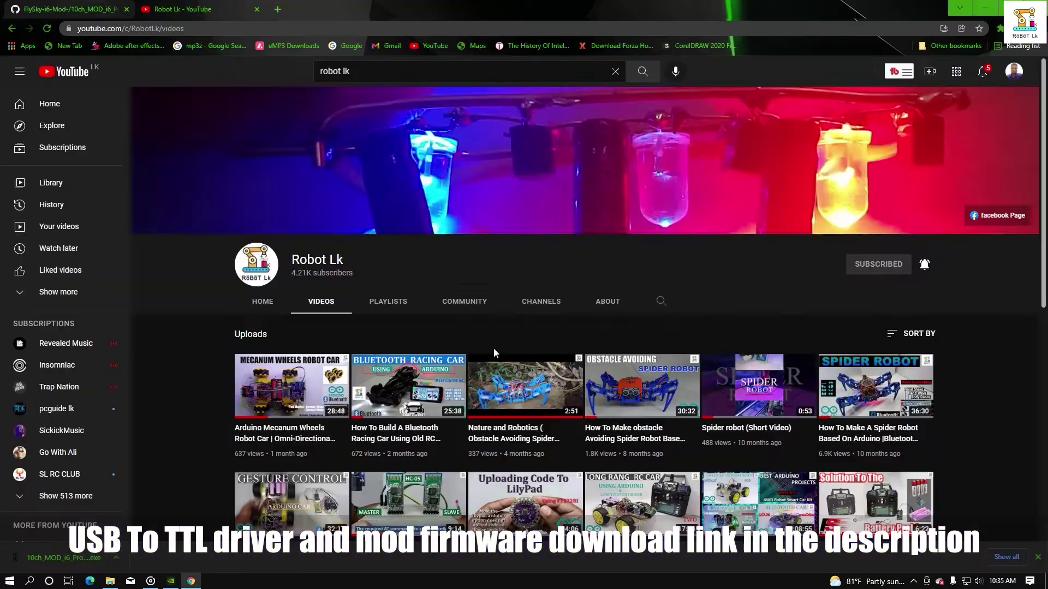
scroll(493, 352, down, 4)
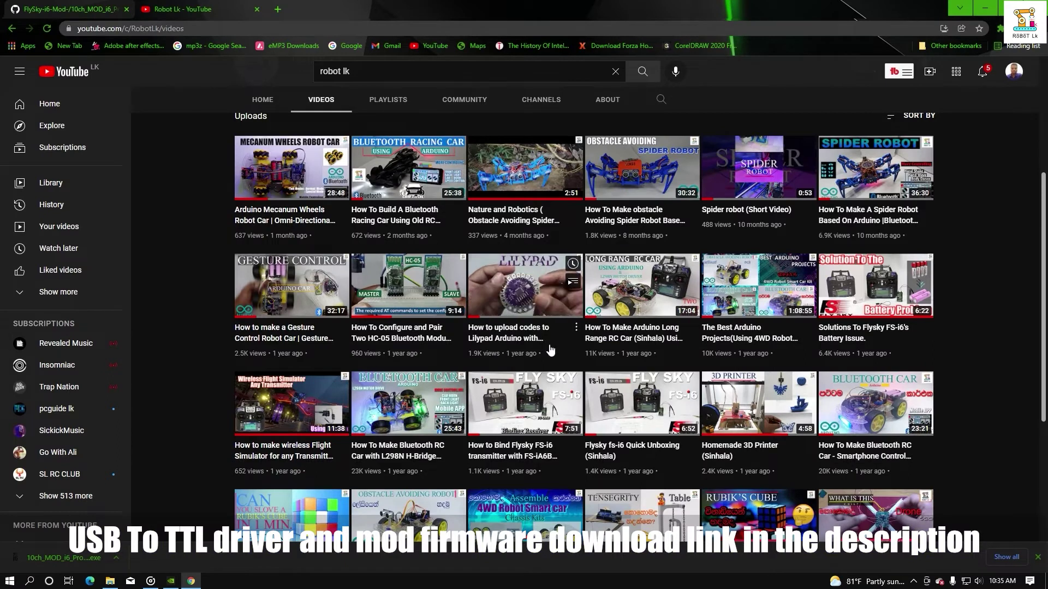
Step: Open the Lilypad Arduino FTDI upload video, pause it, and follow the description's Driver Software Link
click(532, 314)
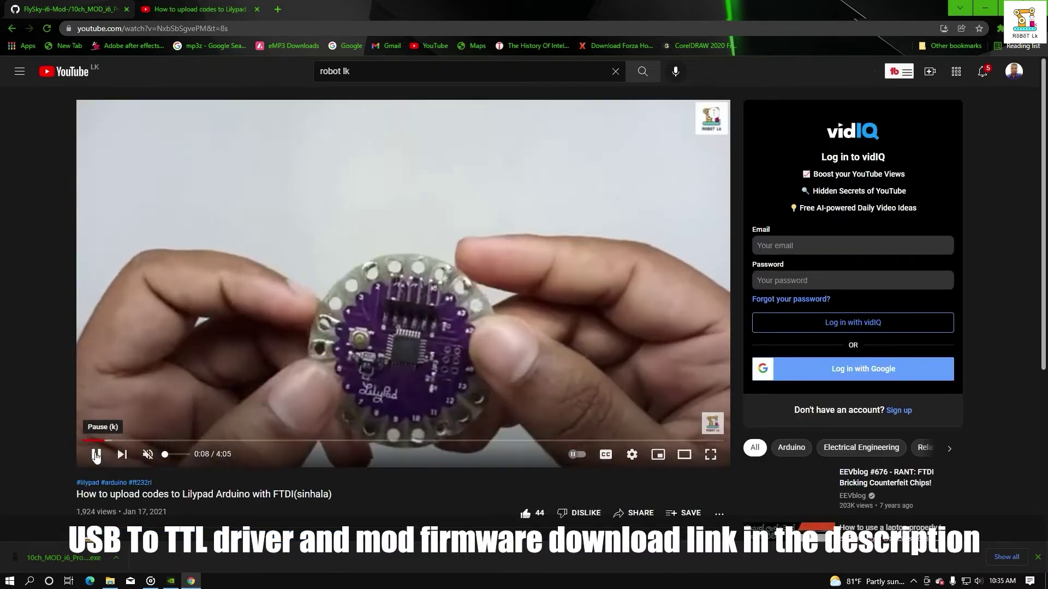
click(171, 454)
scroll(170, 454, down, 4)
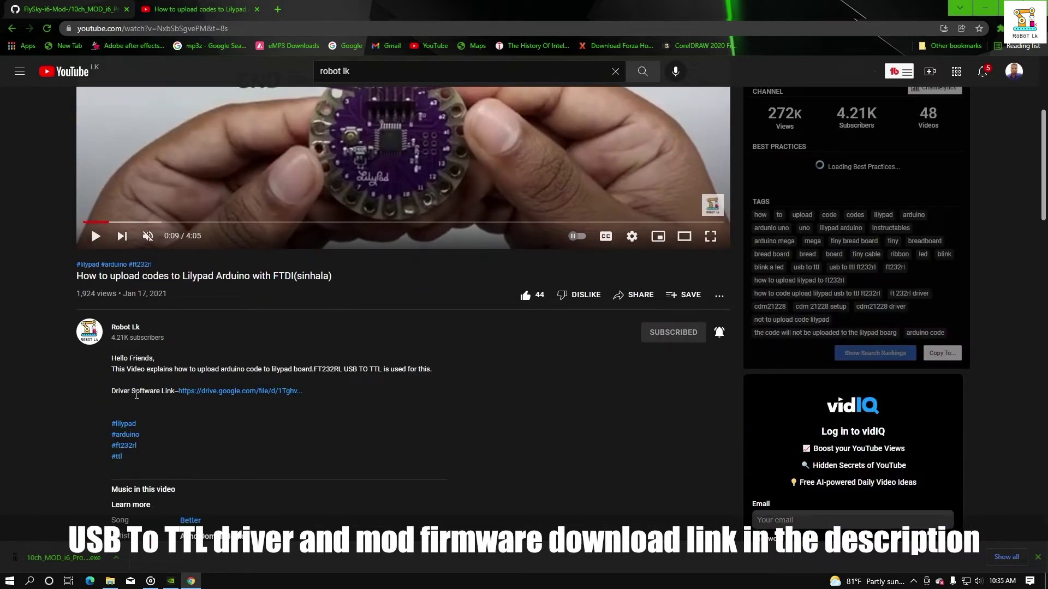
scroll(137, 396, down, 3)
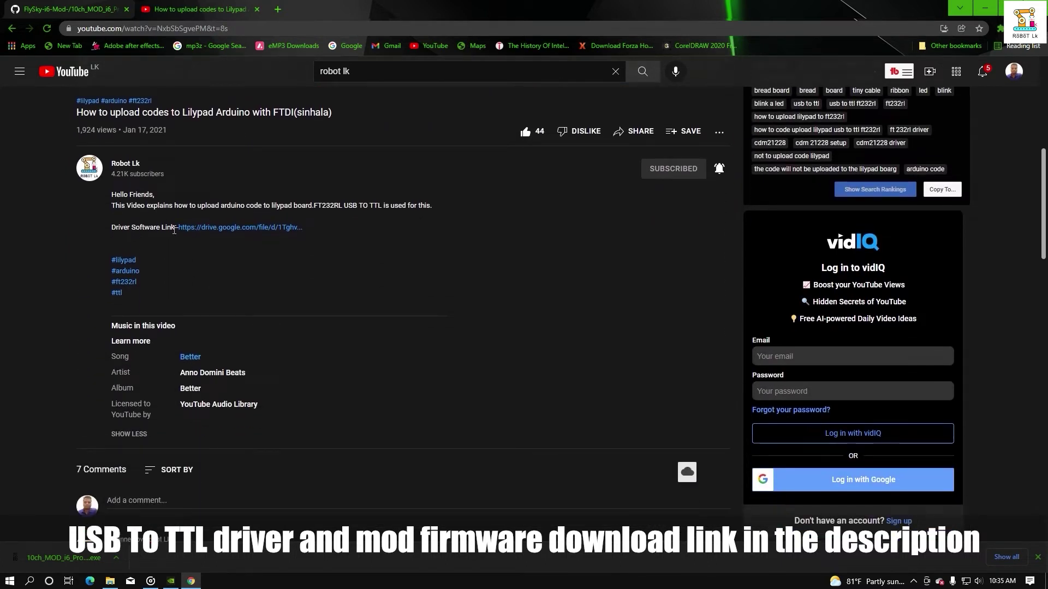
click(227, 228)
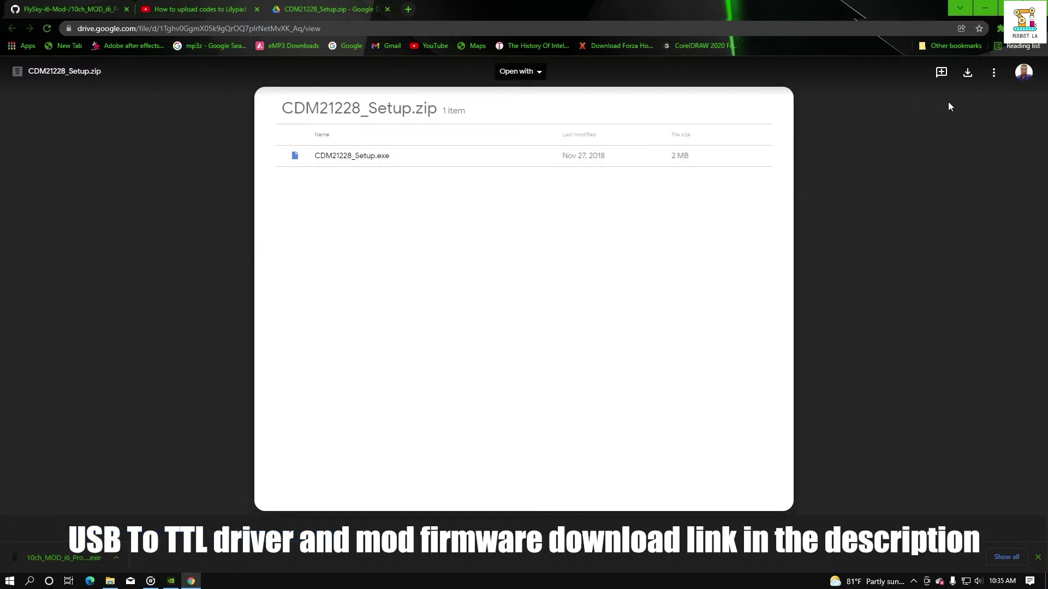
Step: Download CDM21228_Setup.zip from the Google Drive preview, then minimize Chrome
click(965, 74)
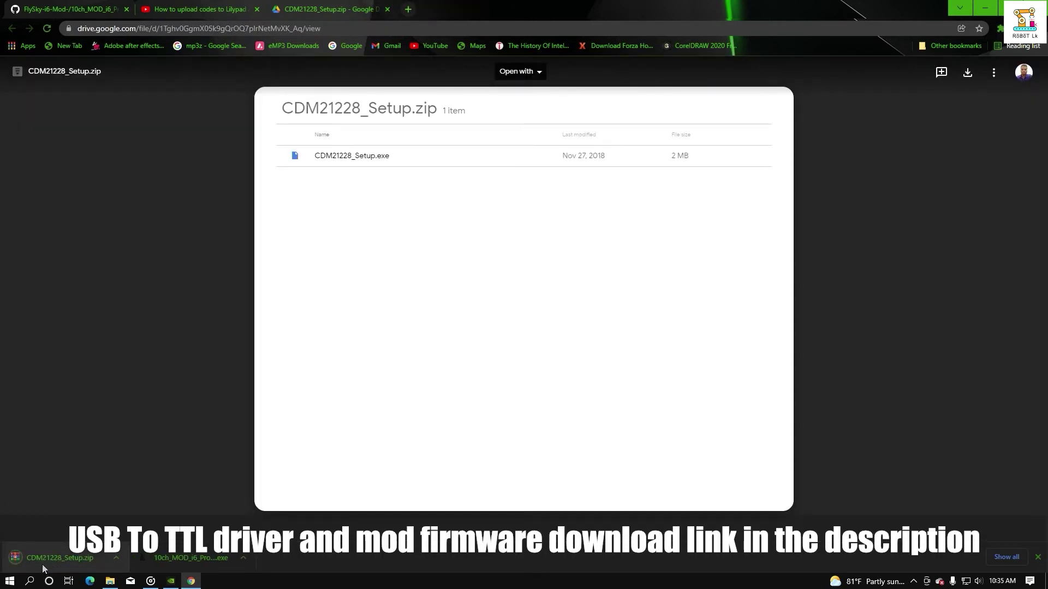
click(978, 9)
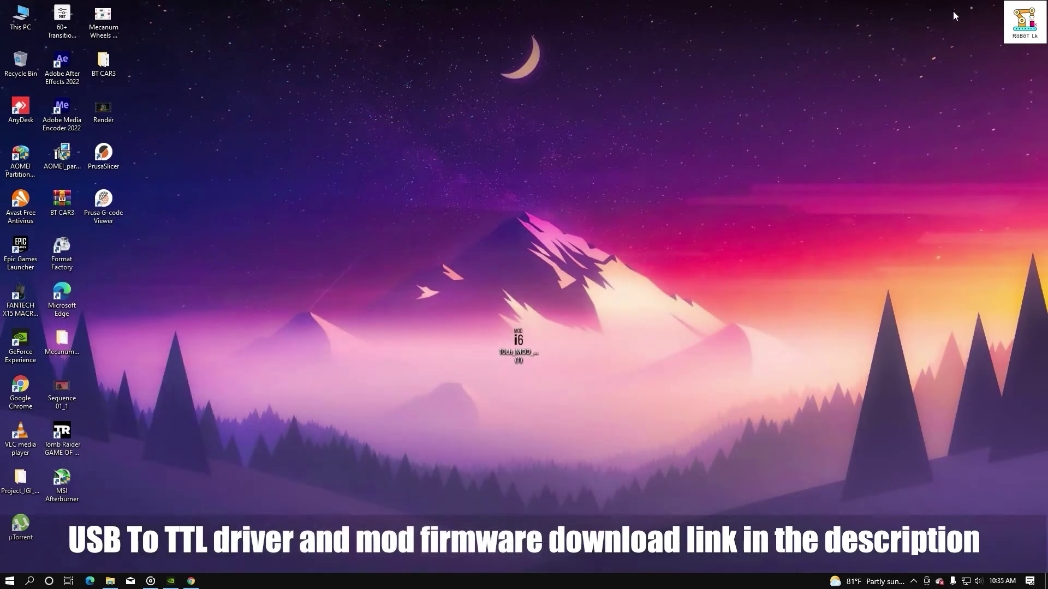
Step: Move the CDM21228_Setup archive from This PC > Downloads onto the desktop
double_click(22, 20)
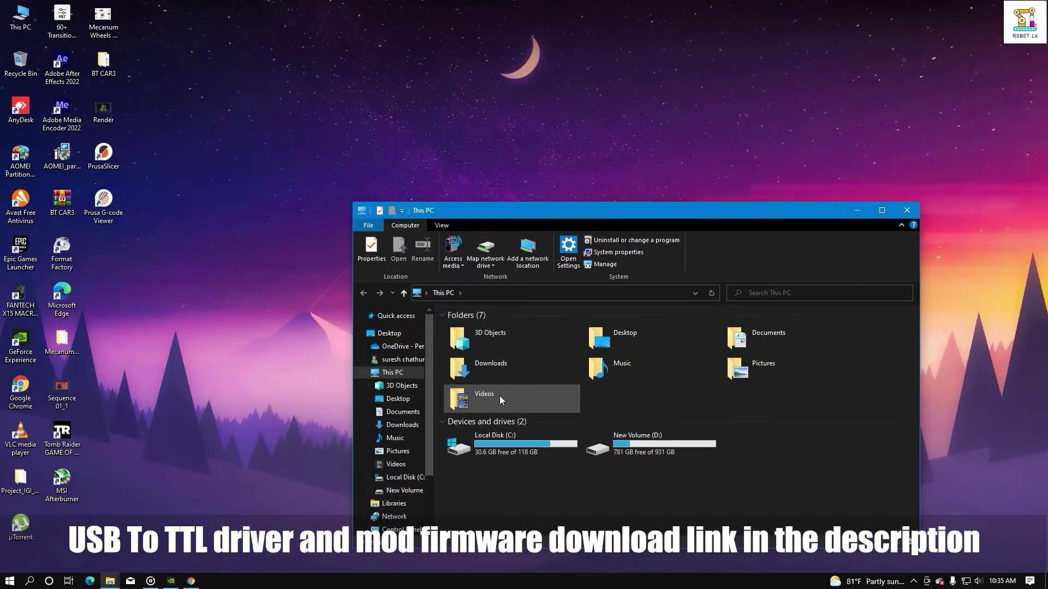
double_click(472, 367)
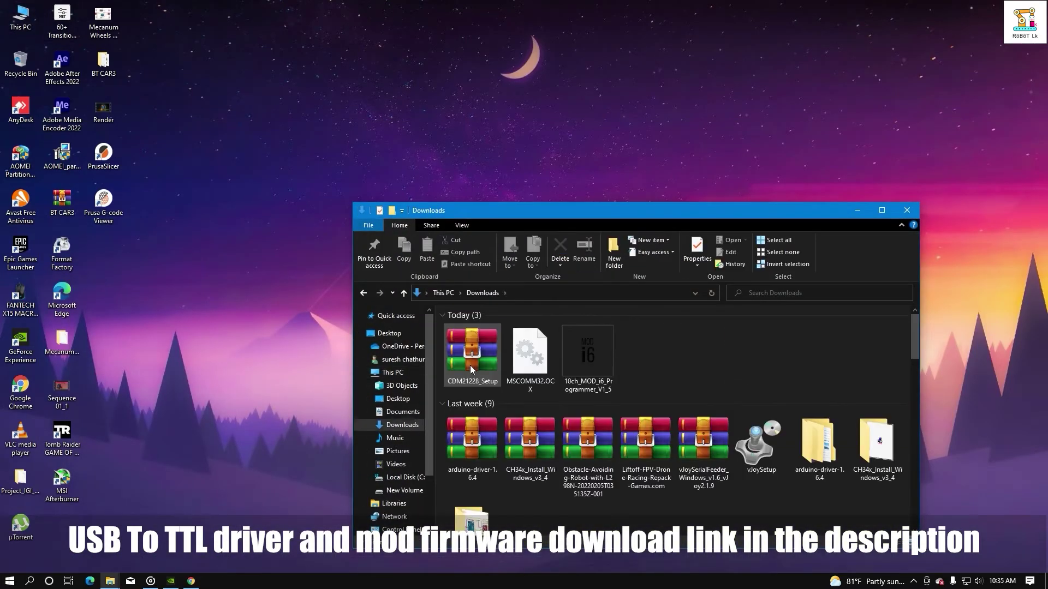
drag(480, 372, 492, 347)
click(866, 211)
Step: Extract CDM21228_Setup.exe onto the desktop and place it beside the archive
right_click(472, 345)
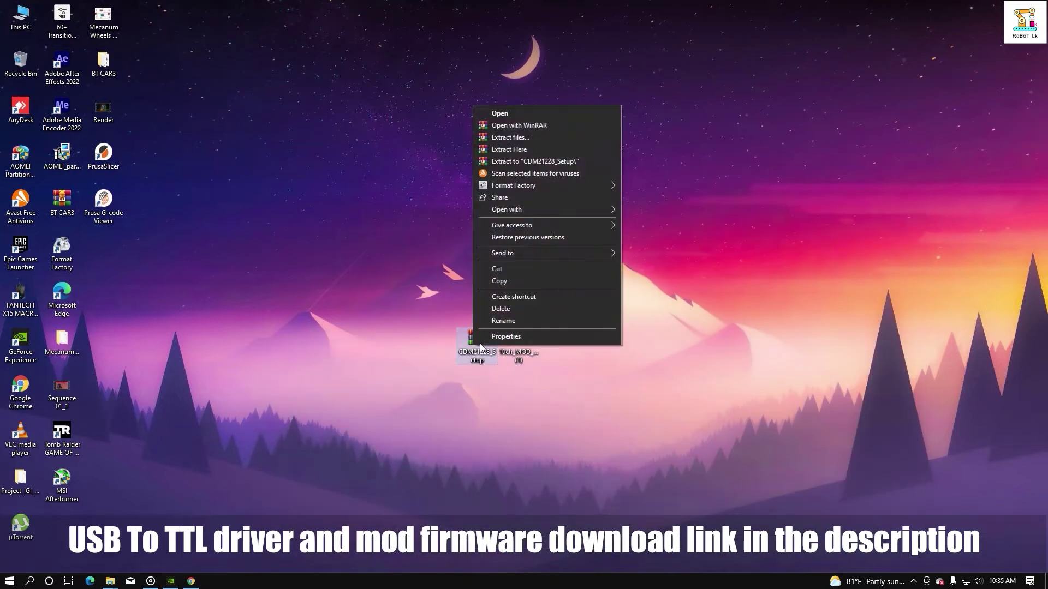
click(510, 153)
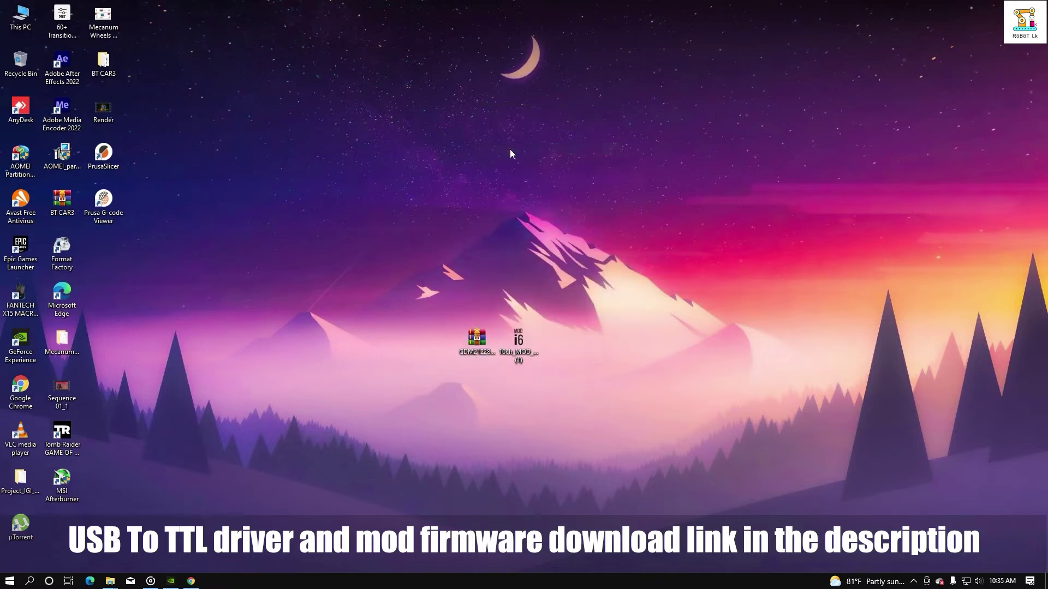
drag(61, 523, 435, 342)
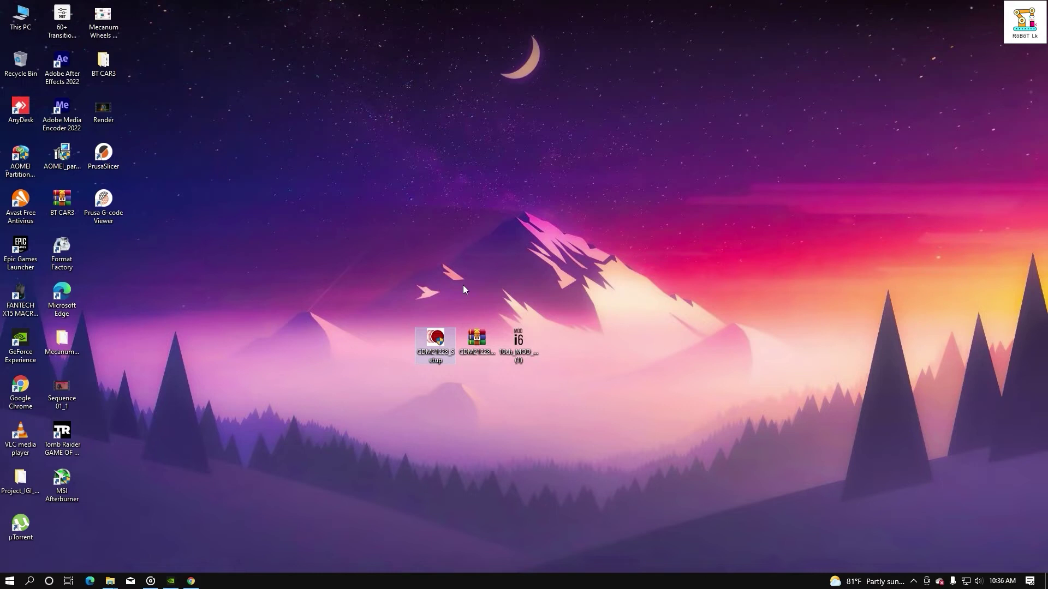
Step: Run CDM21228_Setup.exe and install the FTDI USB serial drivers through the wizard to Finish
double_click(436, 340)
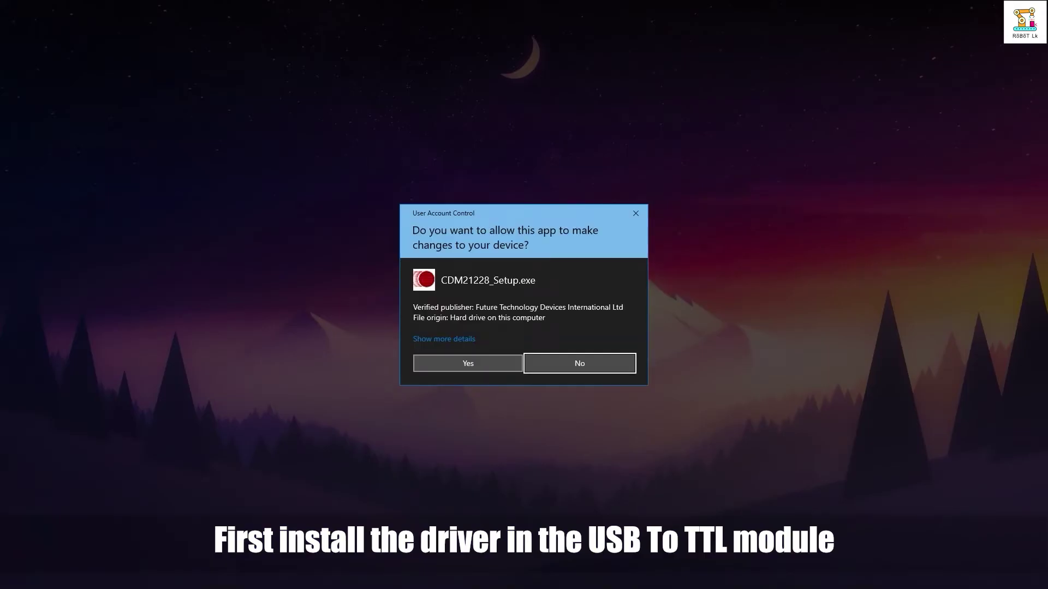
click(457, 367)
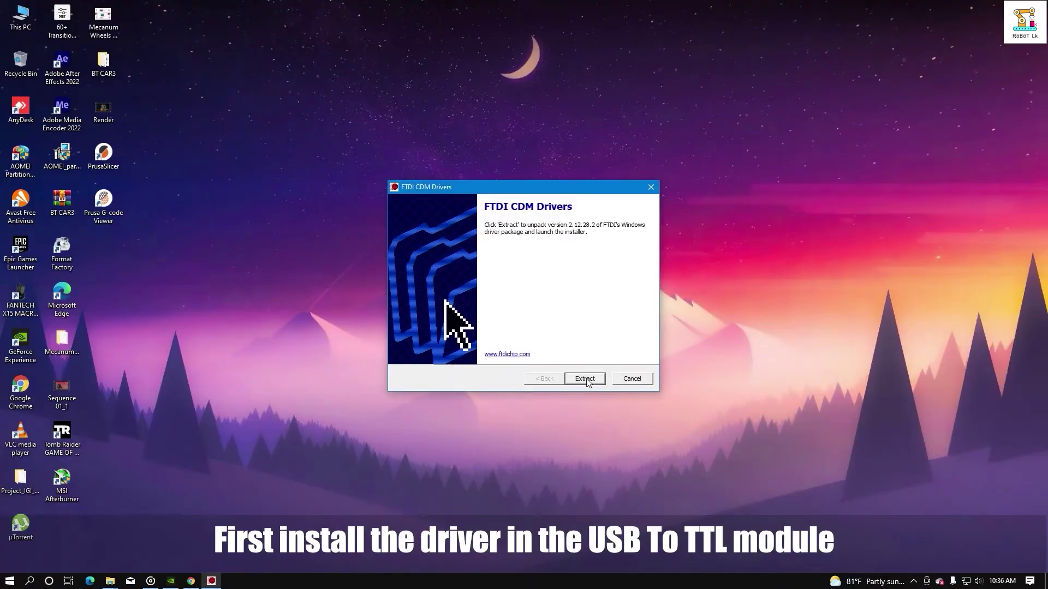
click(586, 379)
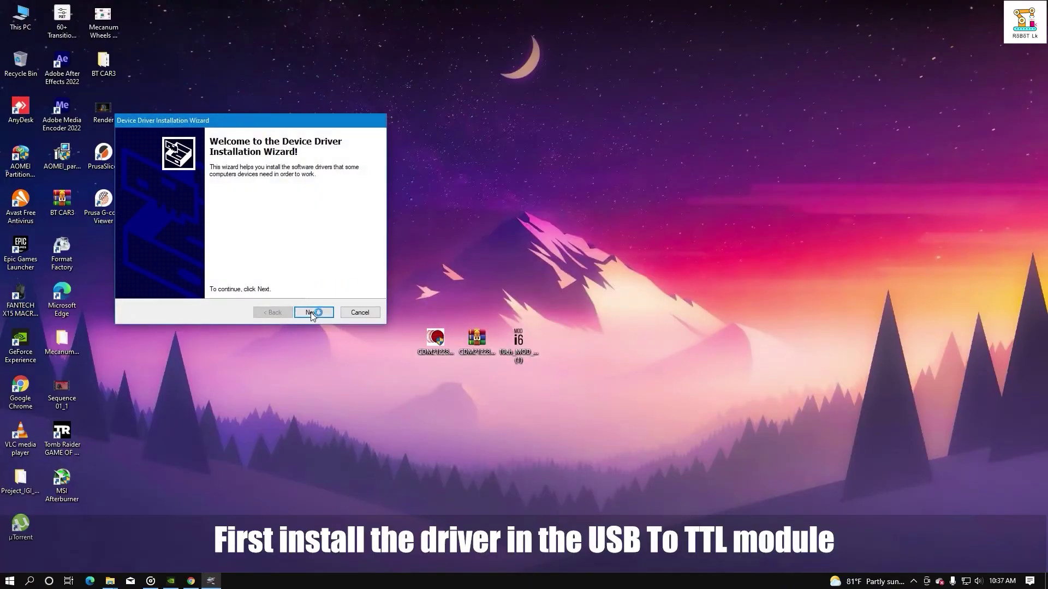
drag(258, 125, 461, 108)
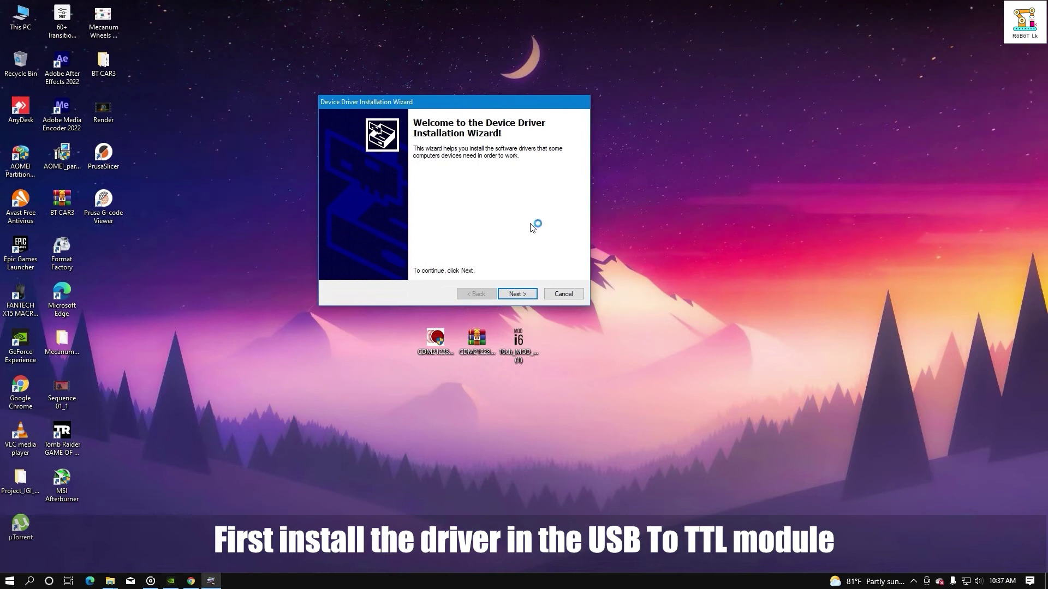
click(514, 295)
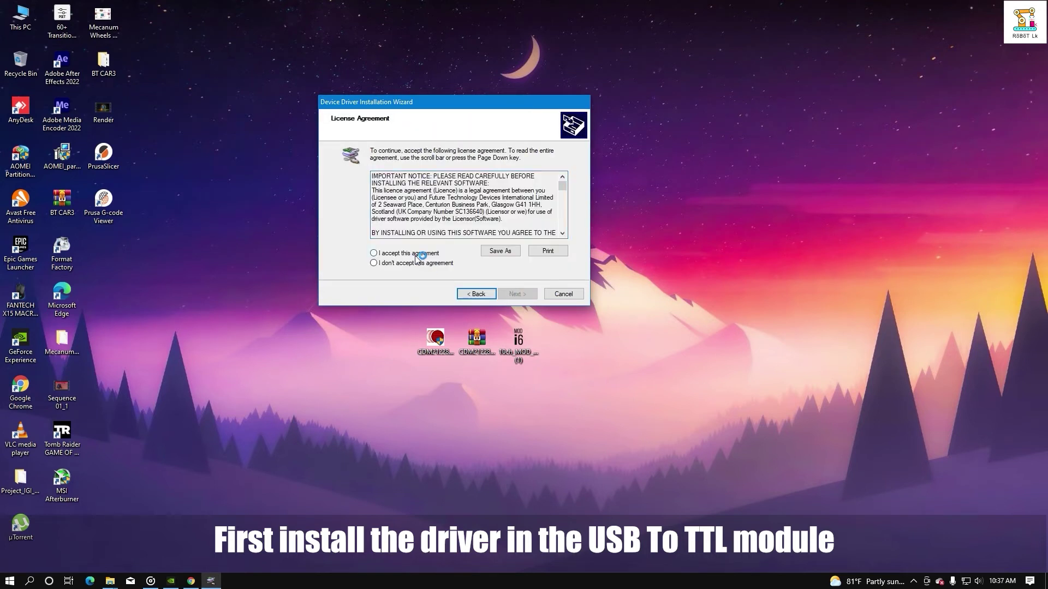
click(522, 294)
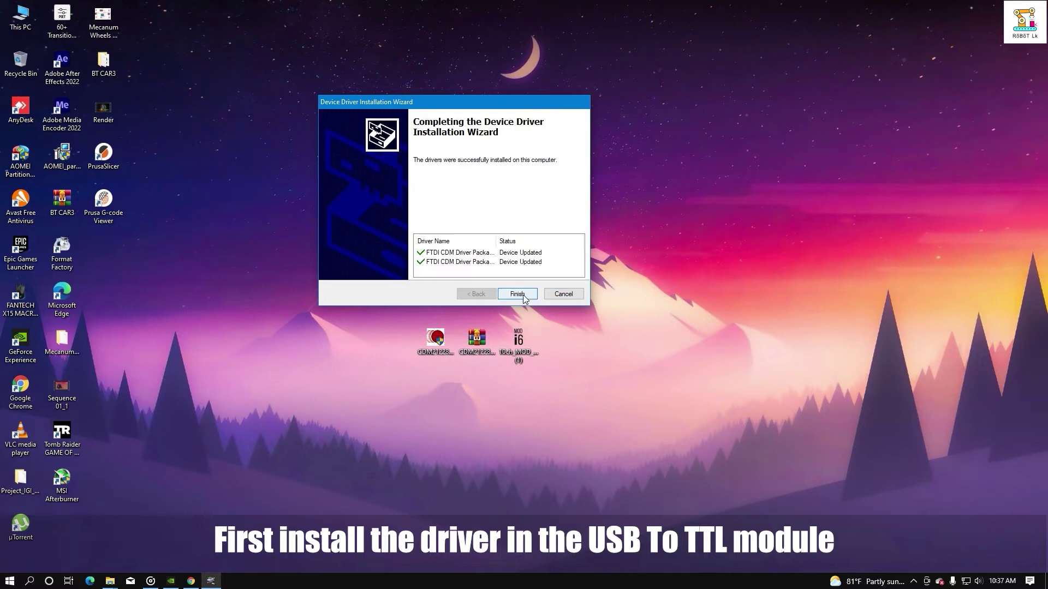
click(523, 294)
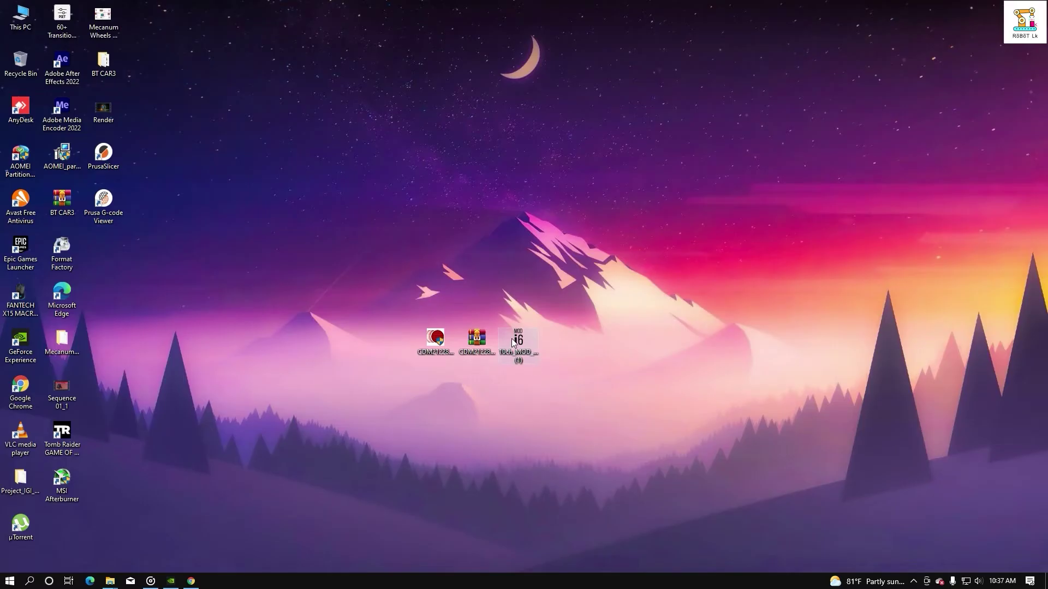
Step: Launch MOD i6 Programmer from the 10ch_MOD_i6 Programmer desktop icon
double_click(517, 342)
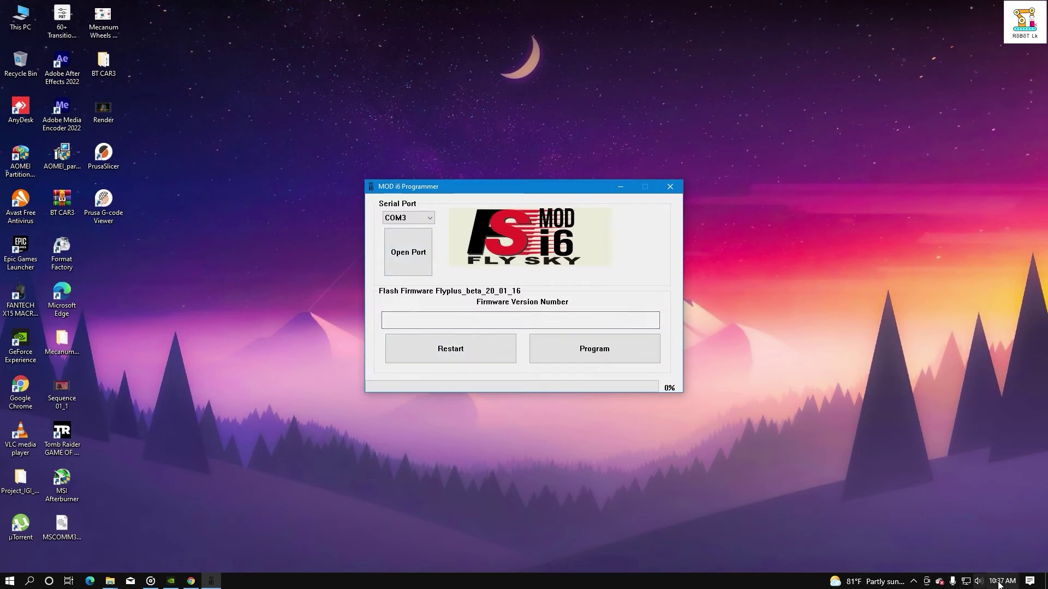
click(910, 581)
click(910, 582)
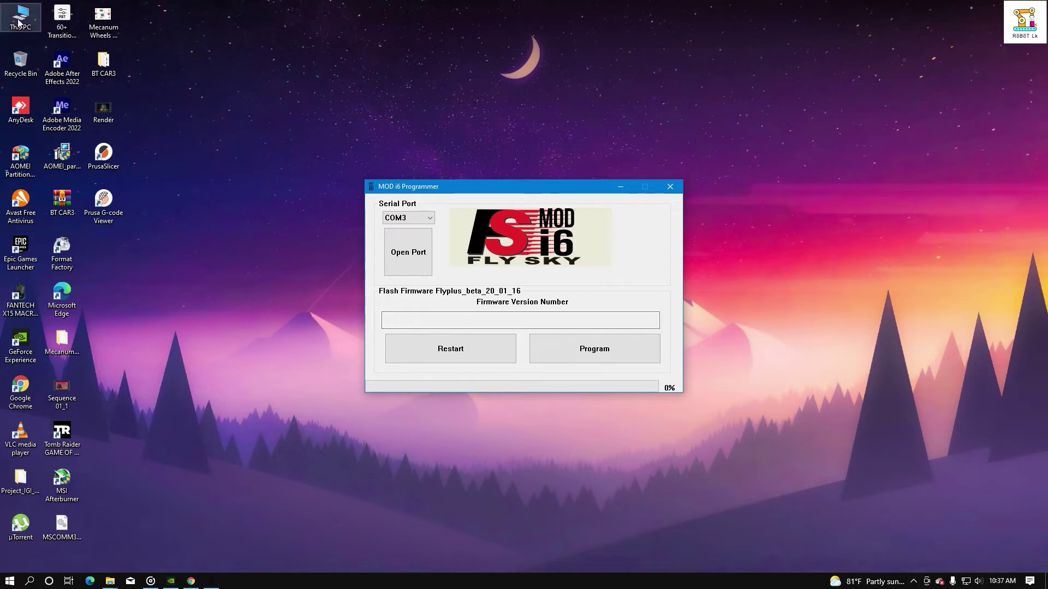
click(19, 23)
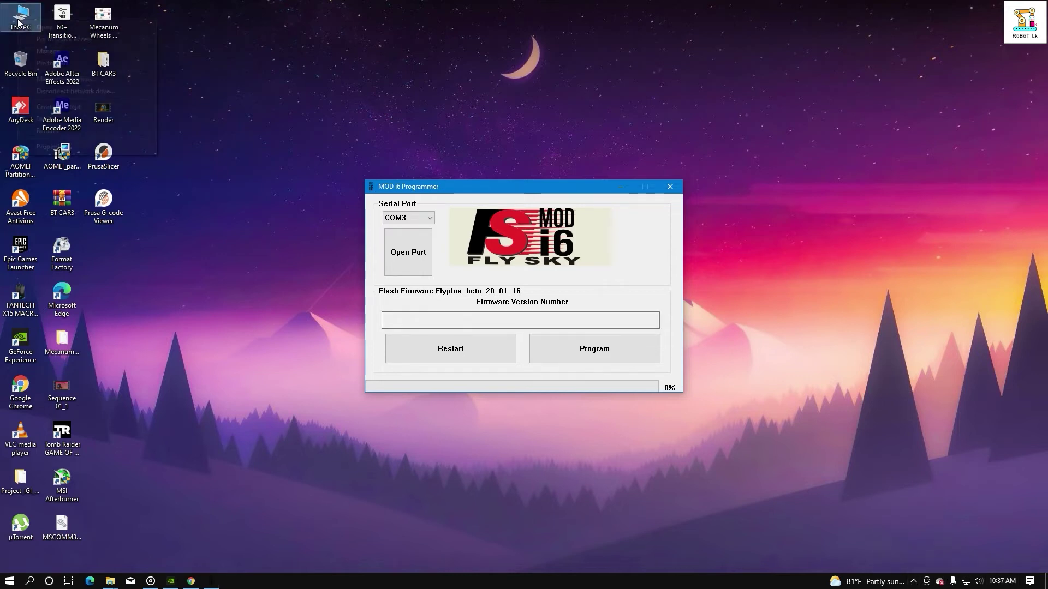
Step: In Device Manager under Ports (COM & LPT), find USB Serial Port (COM6), then close Computer Management
right_click(18, 23)
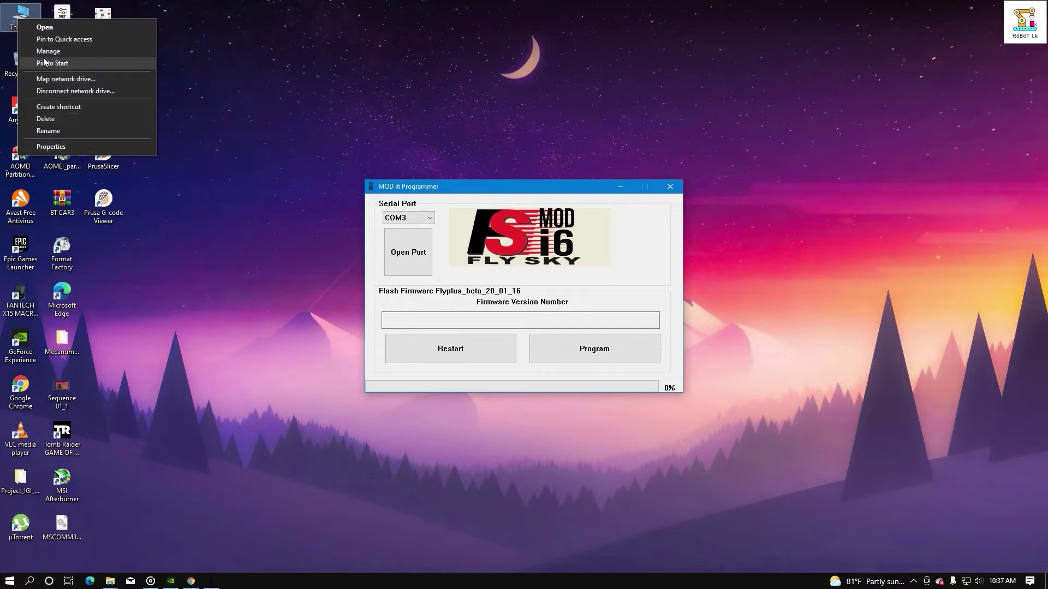
click(45, 53)
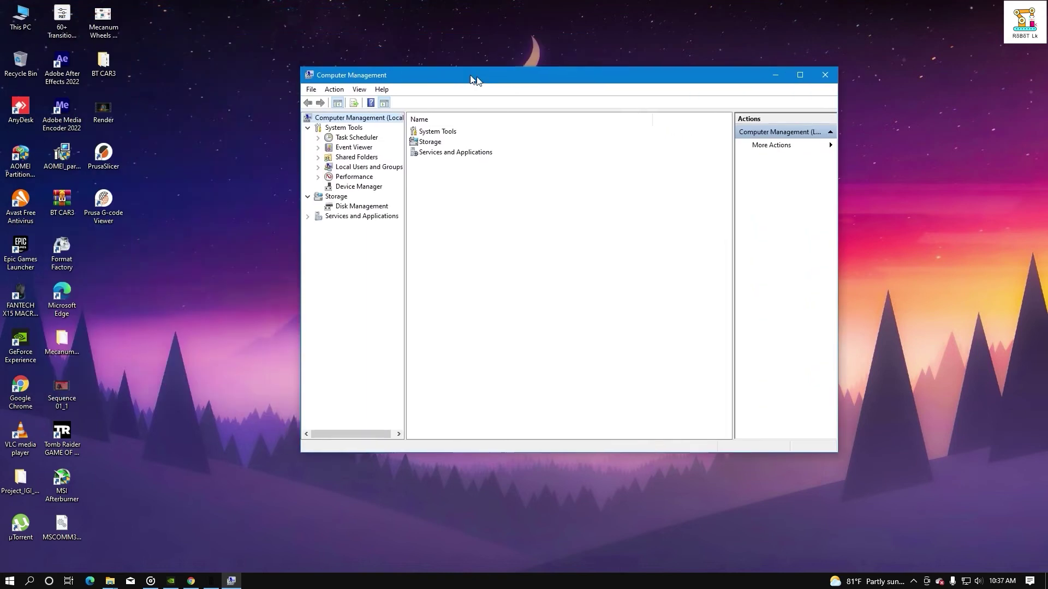
click(378, 190)
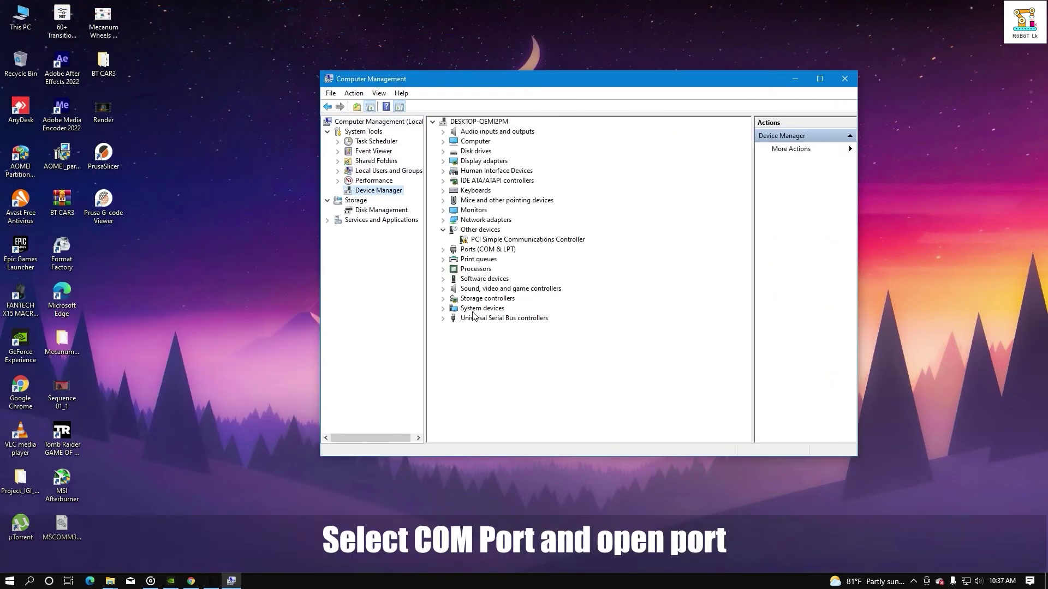
click(443, 250)
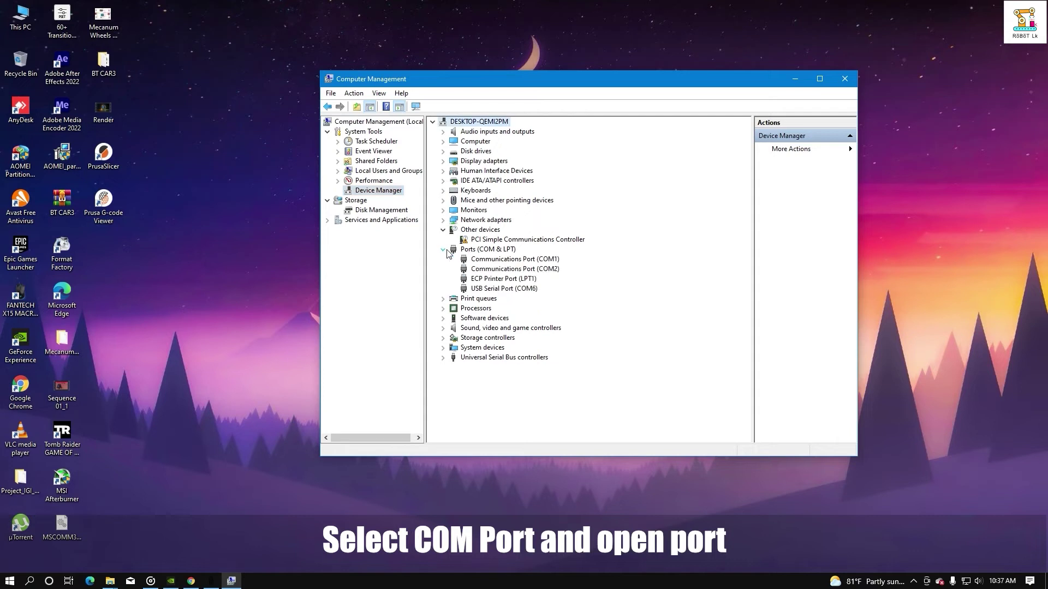
click(497, 280)
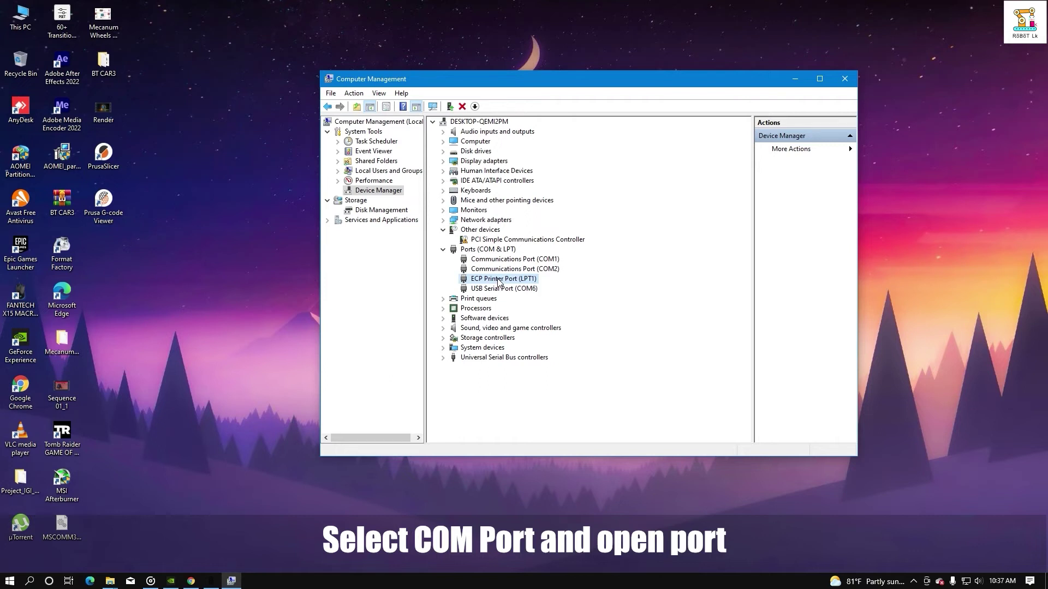
click(845, 80)
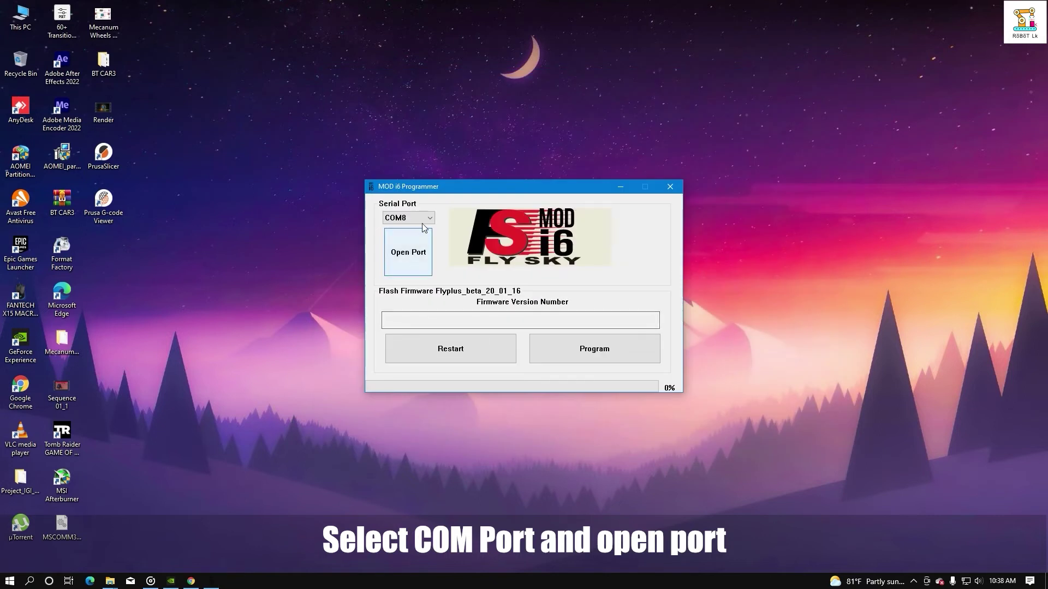
Step: Open port COM6, confirm firmware version FLY-SKY I6 2.00, and start programming the transmitter
click(423, 219)
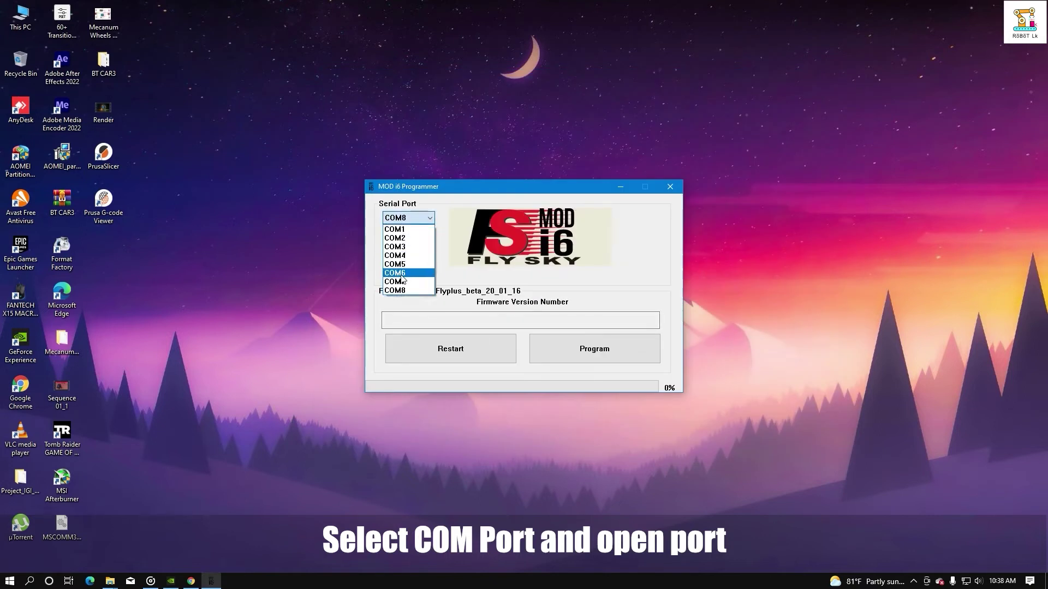
click(402, 274)
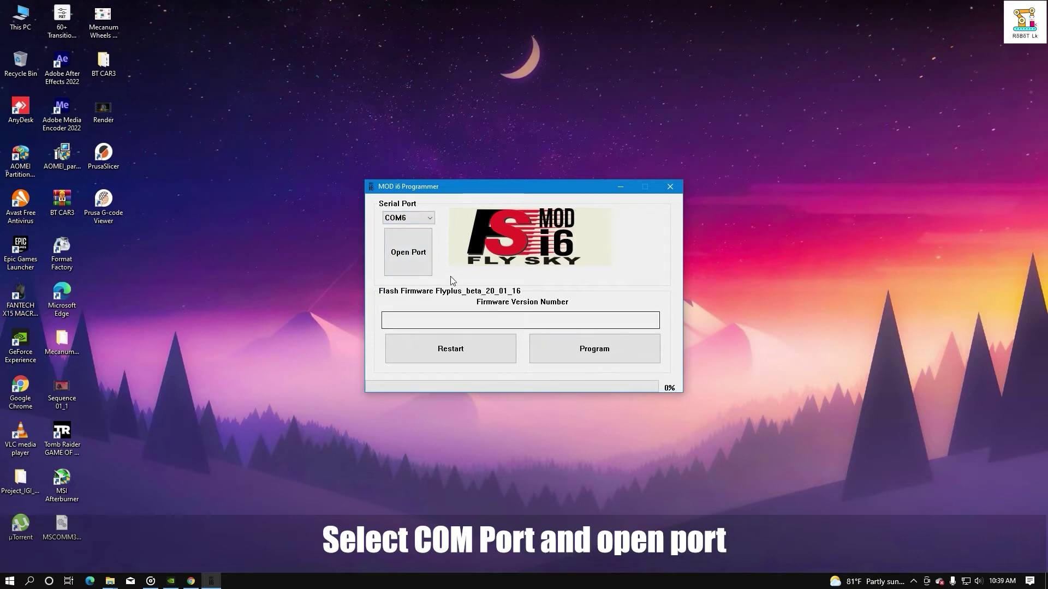
click(407, 249)
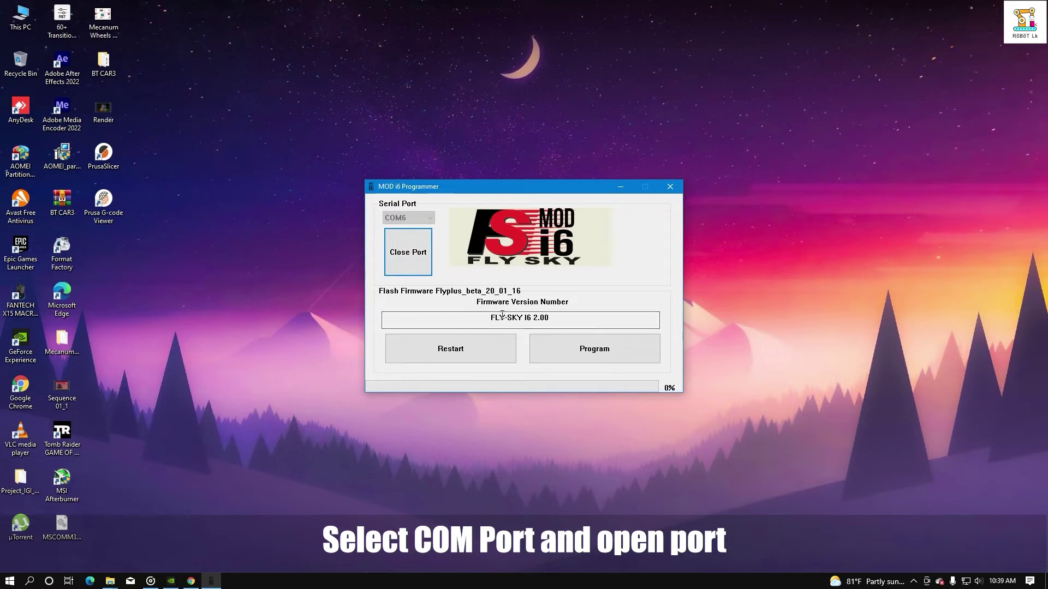
drag(553, 318, 484, 319)
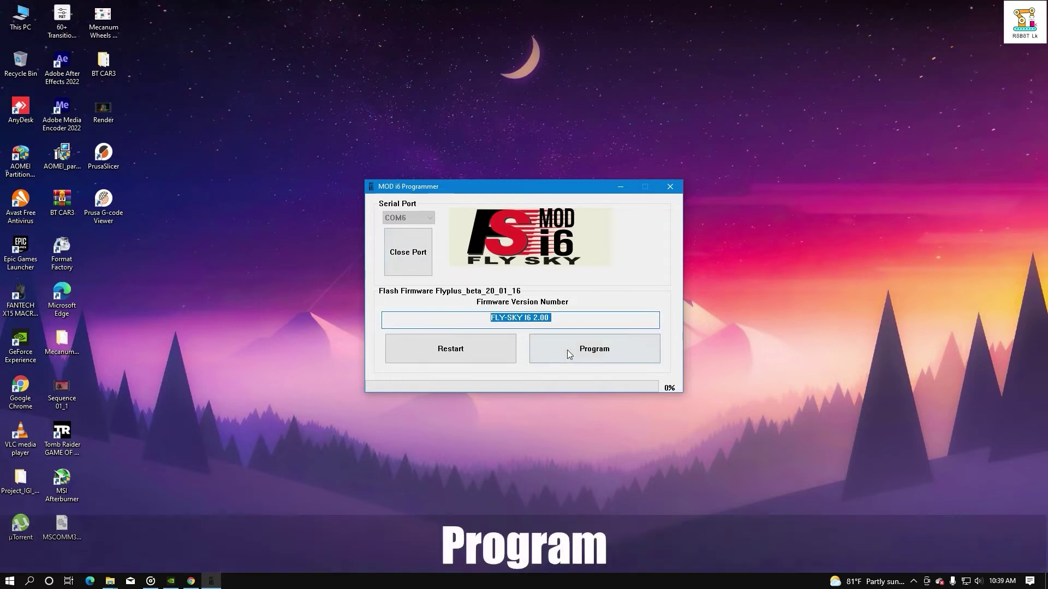
click(589, 351)
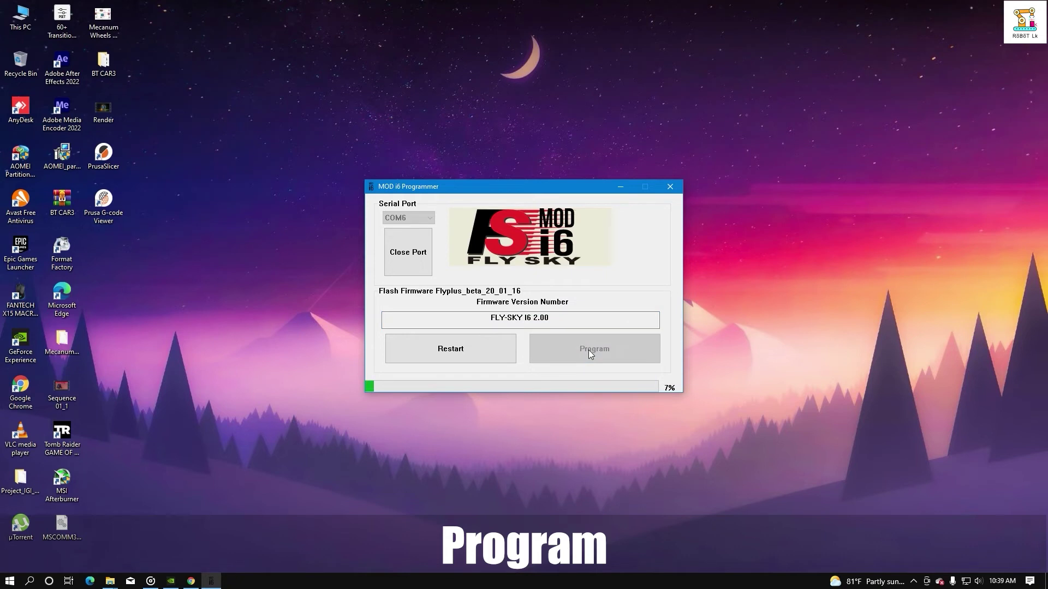